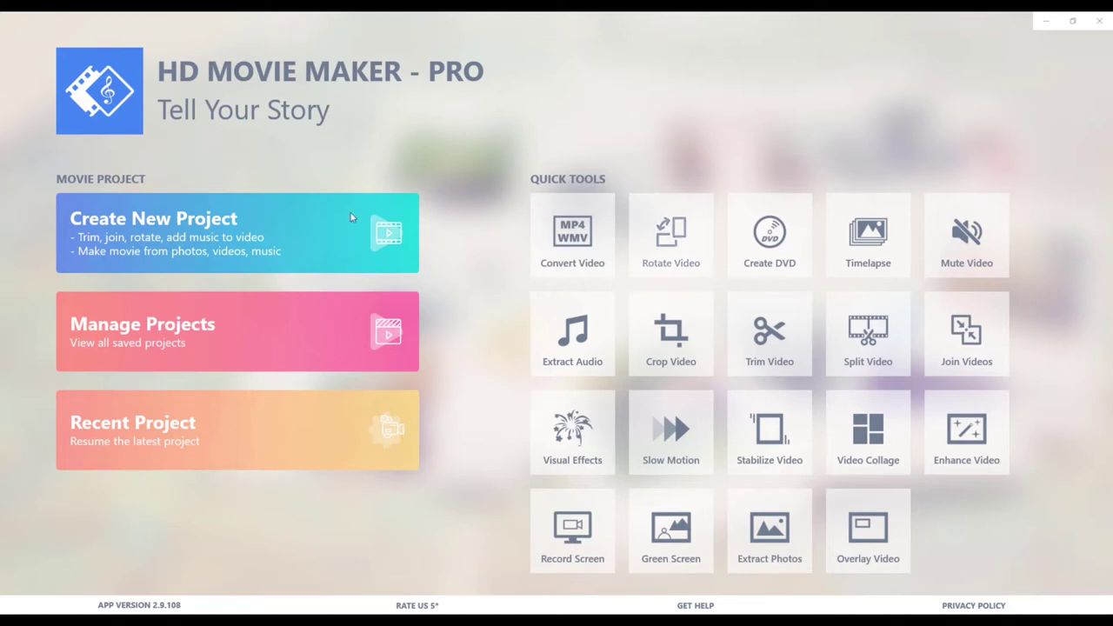
# - Start a new project with the roadside grass clip and bring up the extra editing tools
pyautogui.click(252, 258)
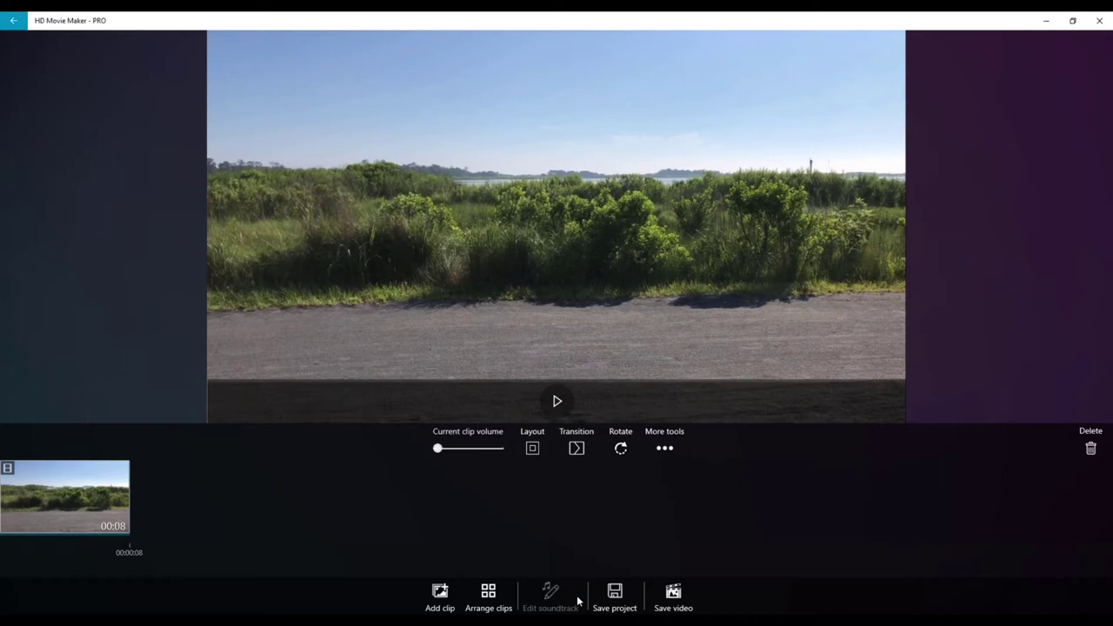
pyautogui.click(666, 450)
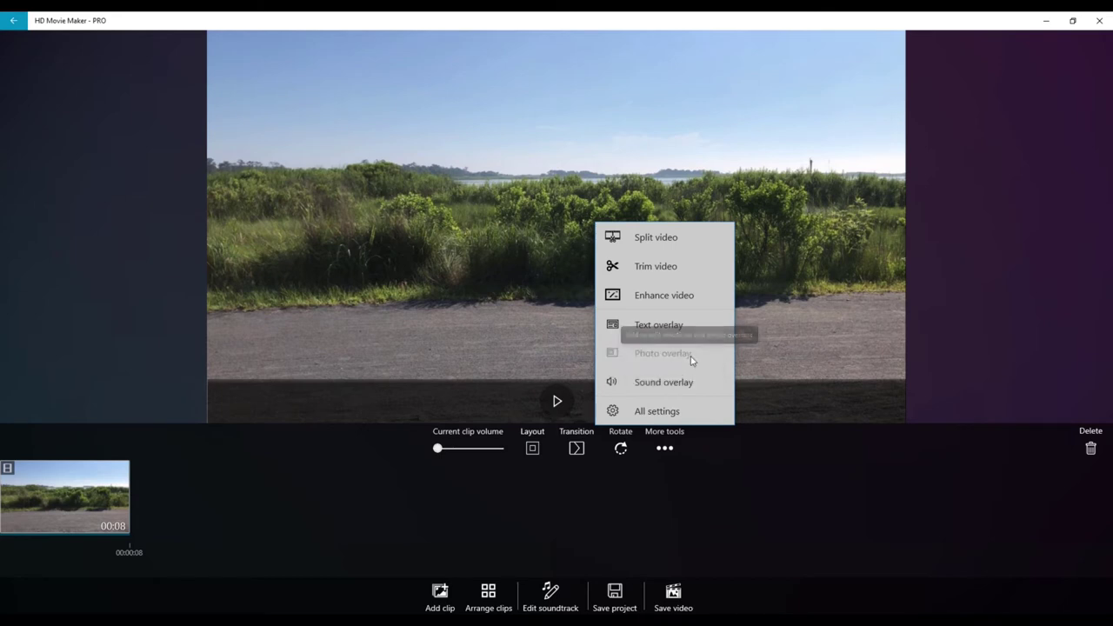
# - Overlay the Hawaii 42.jpg beach photo on the clip, listing all file types, and preview it
pyautogui.click(692, 360)
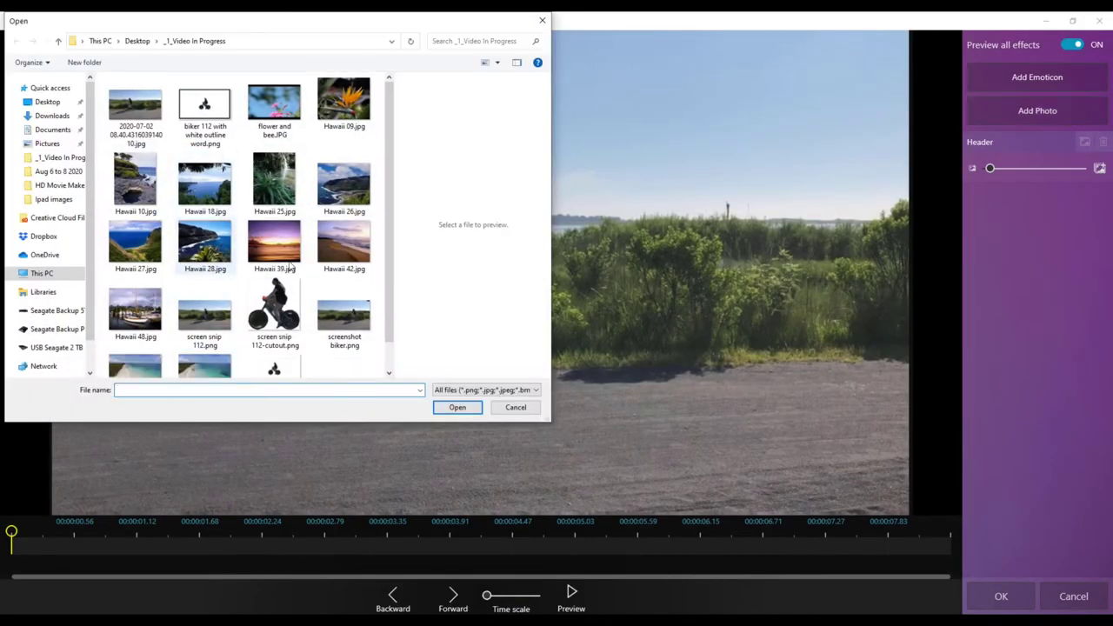
pyautogui.click(521, 392)
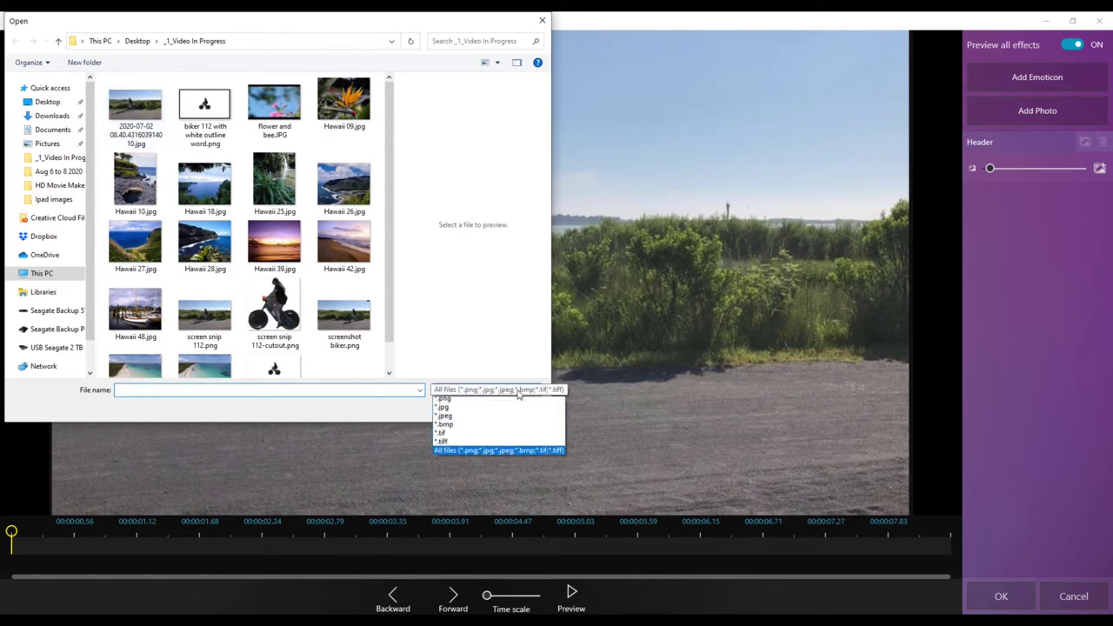
pyautogui.click(521, 454)
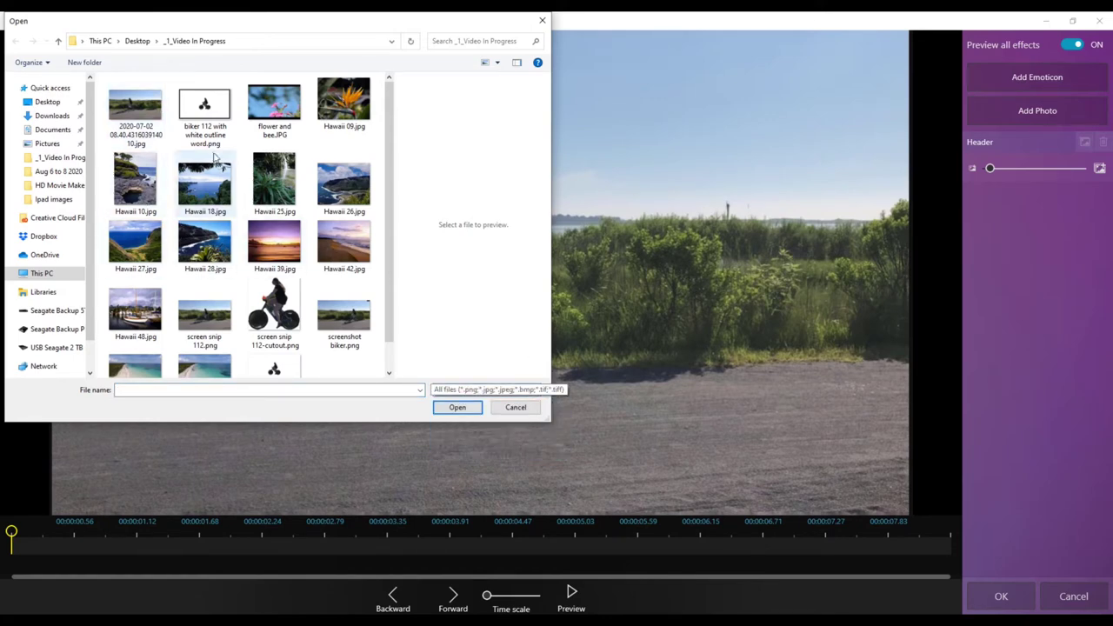
pyautogui.click(364, 256)
pyautogui.click(455, 408)
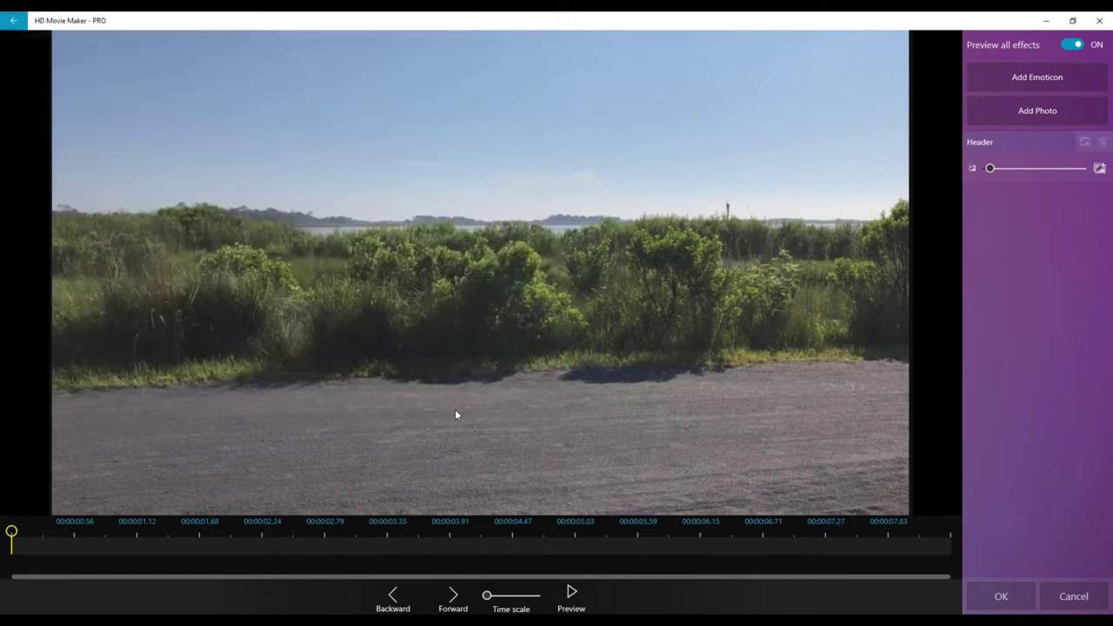
pyautogui.click(596, 600)
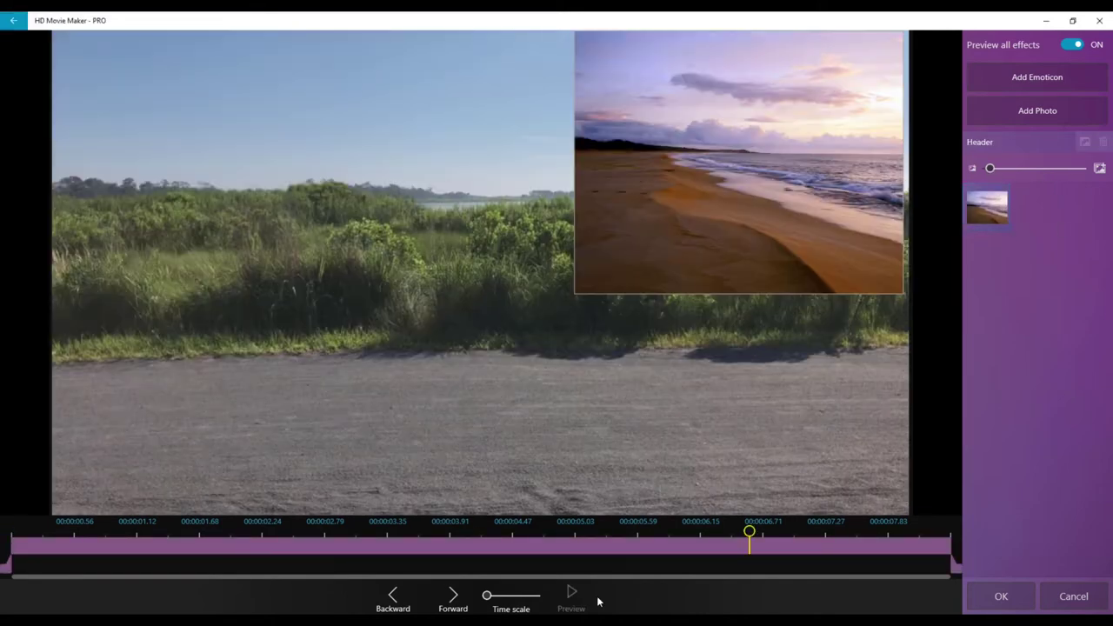
# - Discard the beach overlay and load flying over field.mp4 as the Overlay Video base
pyautogui.click(1062, 607)
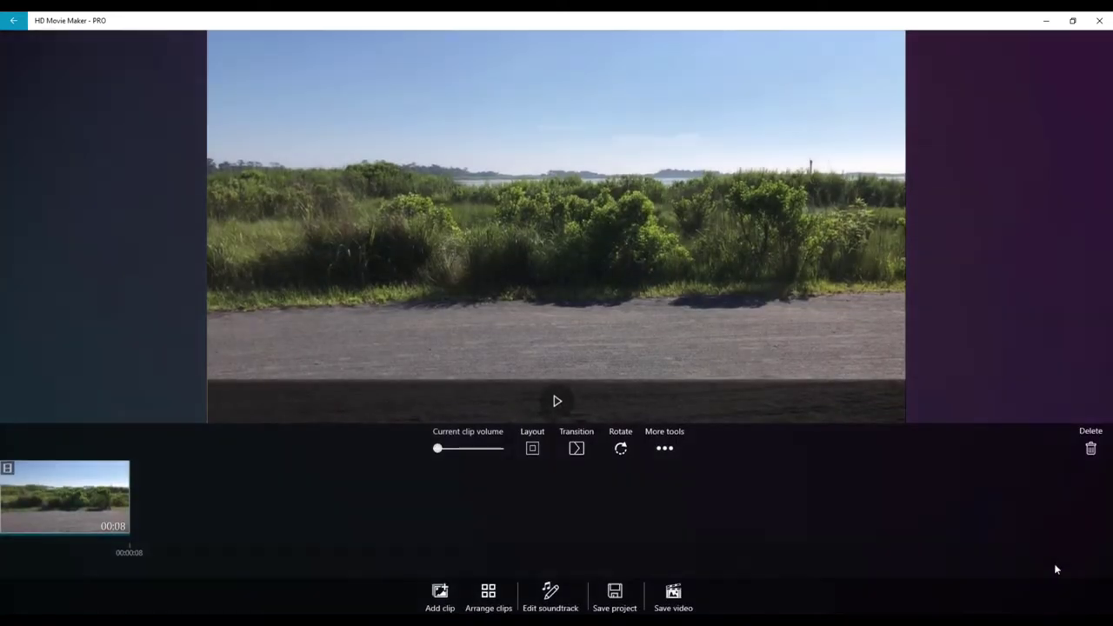
pyautogui.click(13, 24)
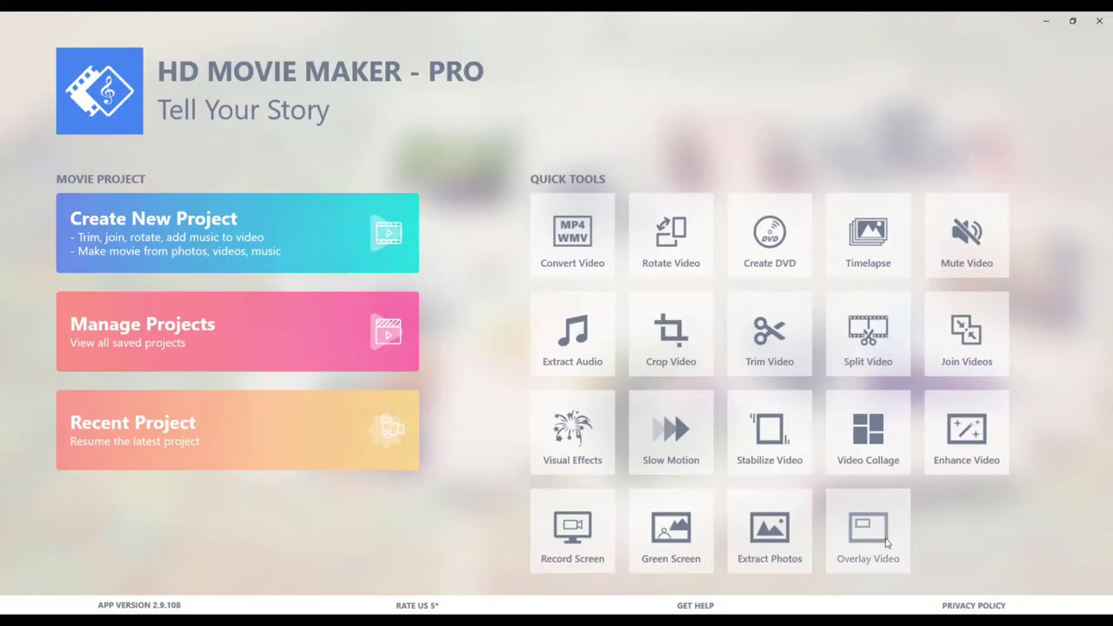
pyautogui.click(887, 536)
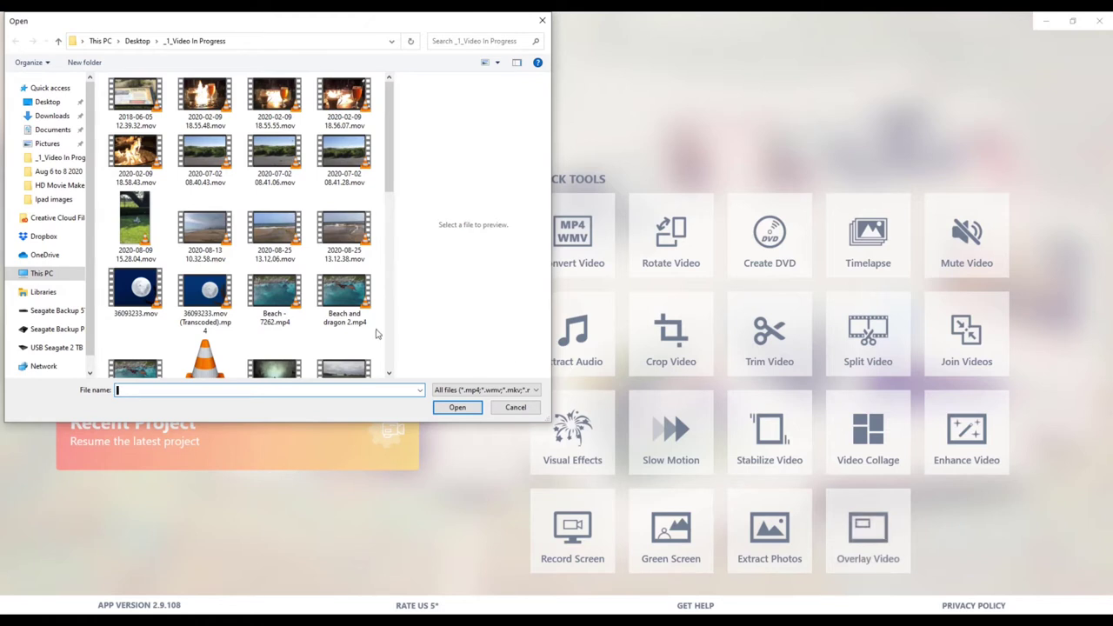
pyautogui.scroll(-5, 214, 113)
pyautogui.click(274, 96)
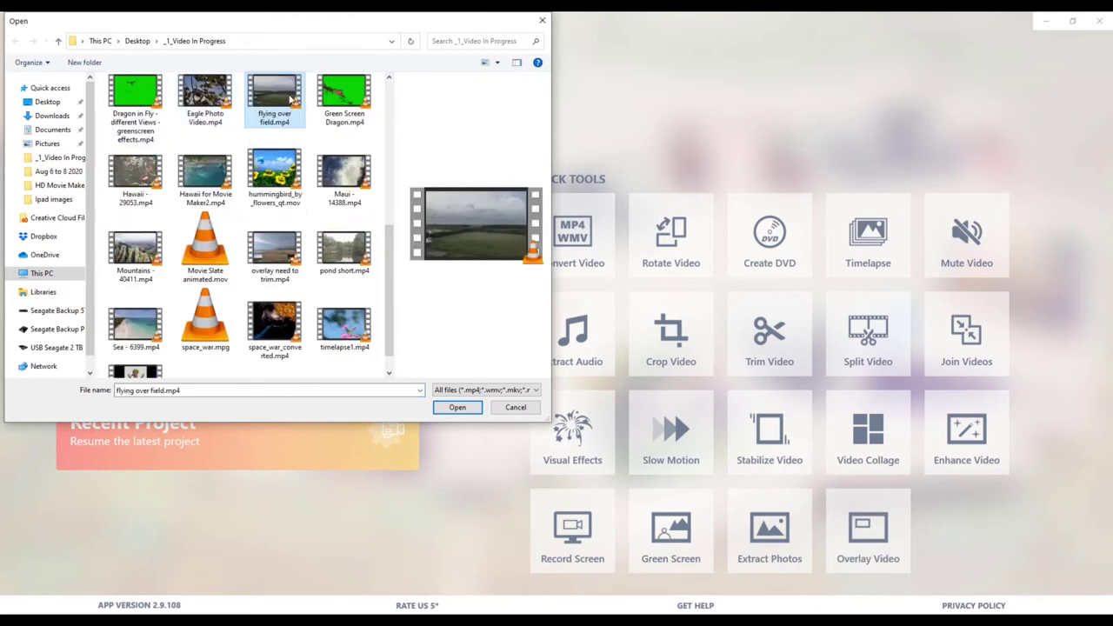
pyautogui.click(459, 409)
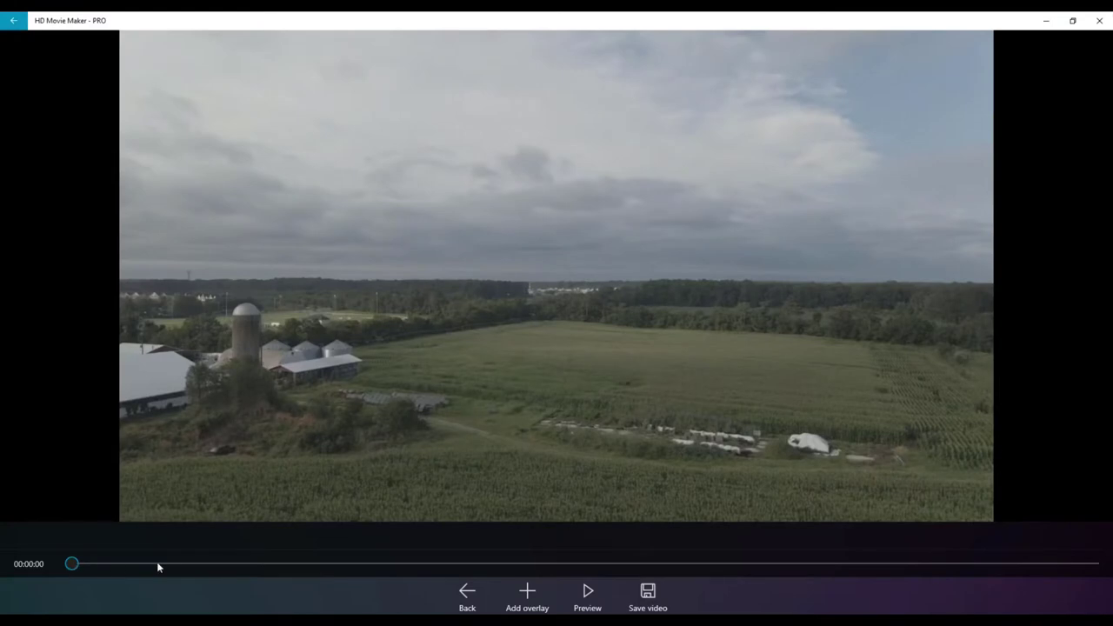
pyautogui.click(527, 596)
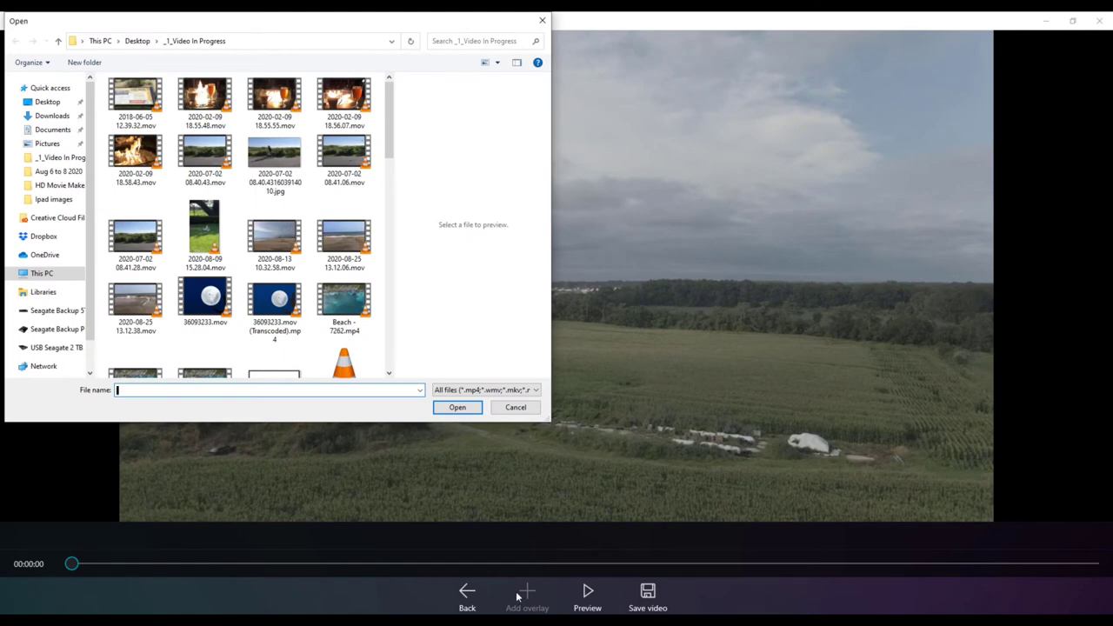
pyautogui.click(274, 235)
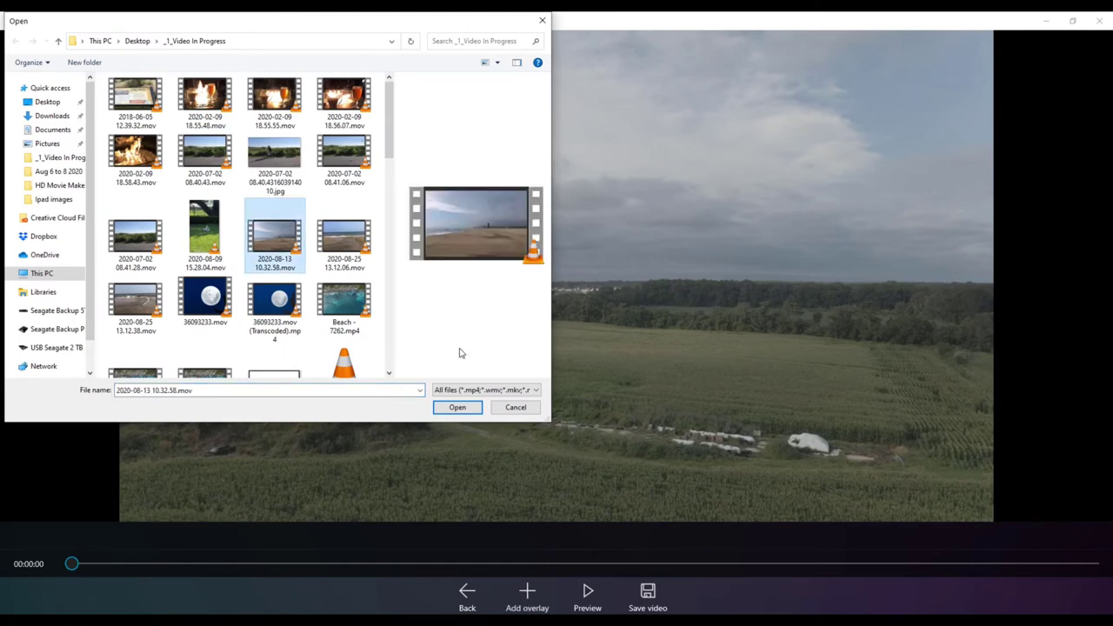
pyautogui.click(458, 408)
pyautogui.moveTo(561, 283); pyautogui.dragTo(350, 209)
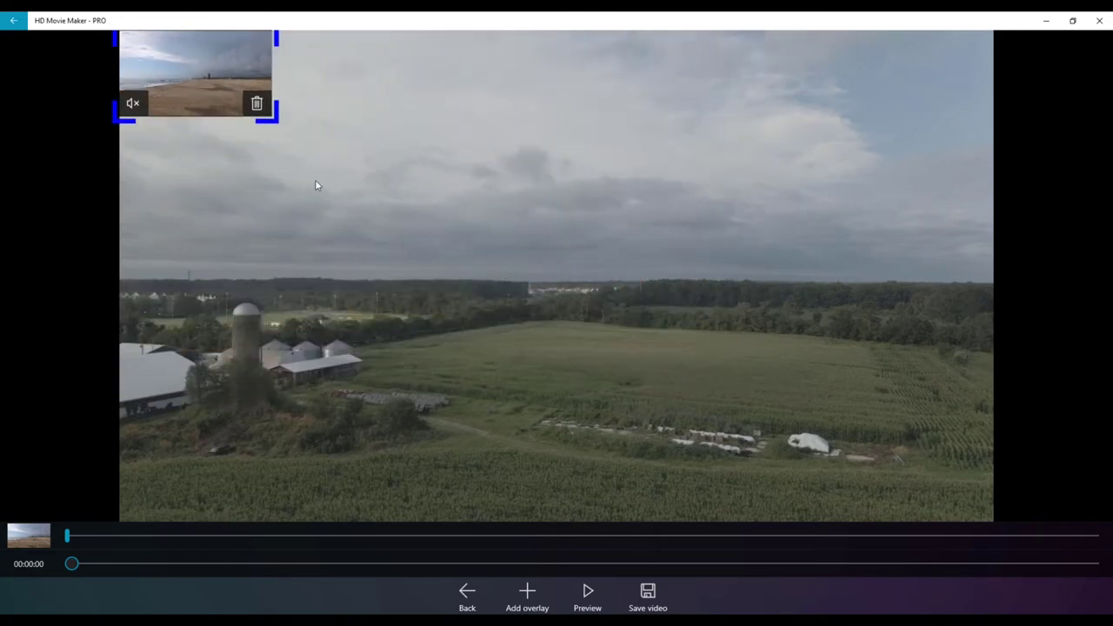
pyautogui.moveTo(349, 210); pyautogui.dragTo(406, 244)
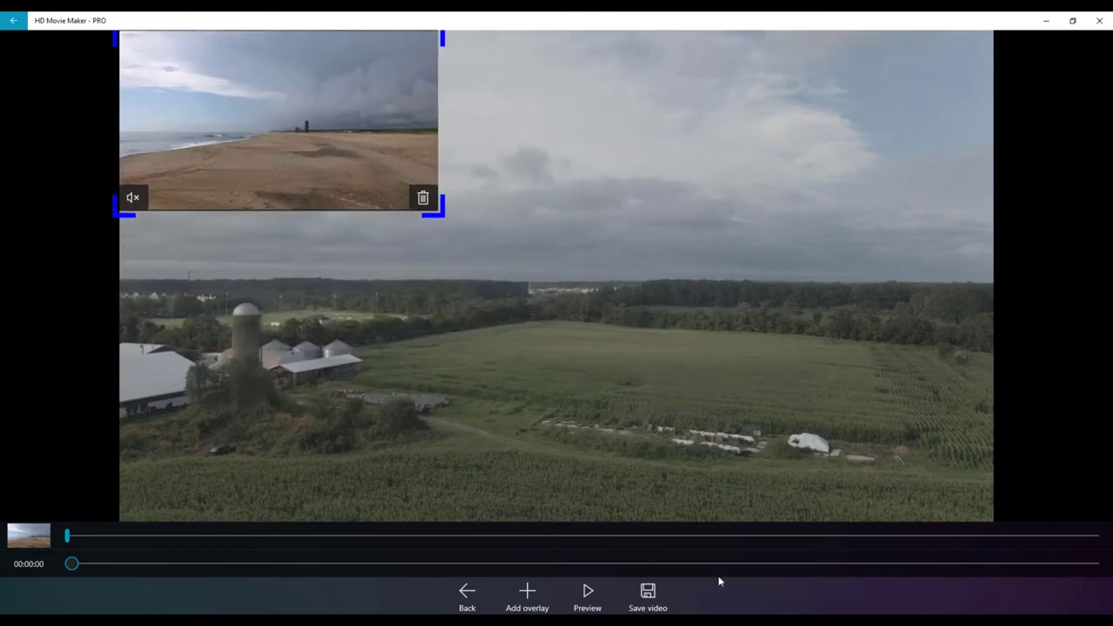
pyautogui.click(588, 593)
pyautogui.click(423, 199)
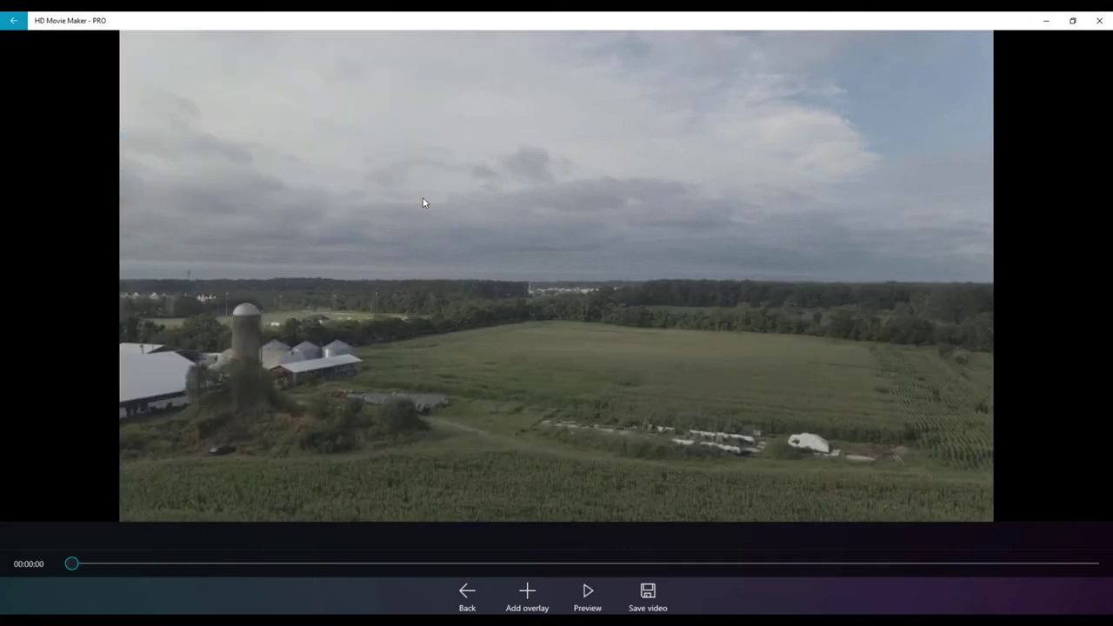
# - Add Eagle Photo Video.mp4 as an overlay on the field footage
pyautogui.click(527, 600)
pyautogui.click(339, 101)
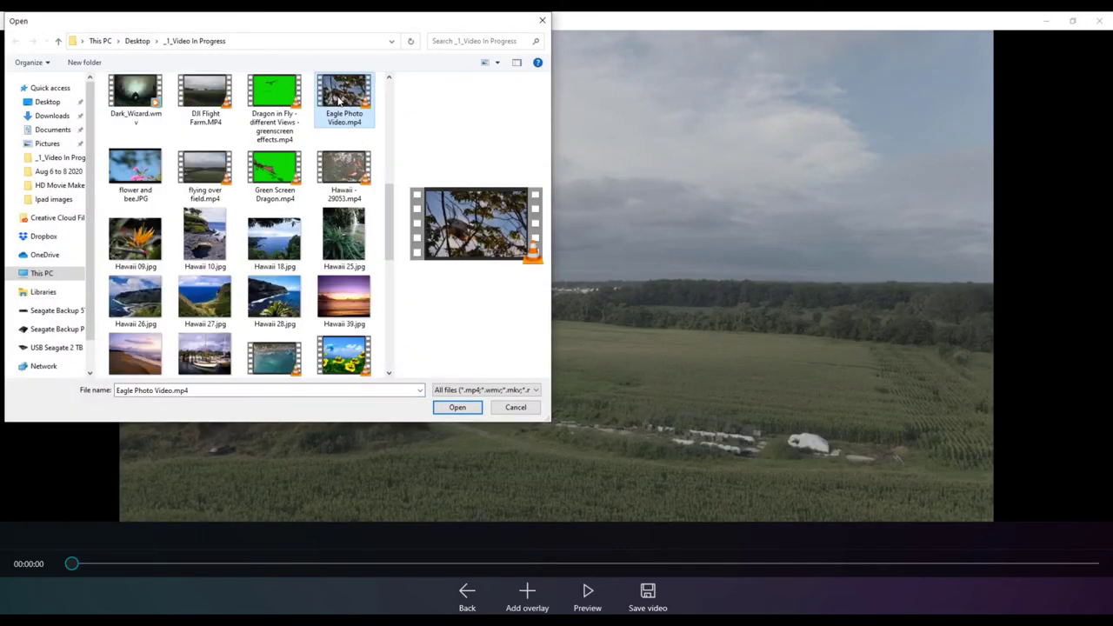
pyautogui.click(456, 407)
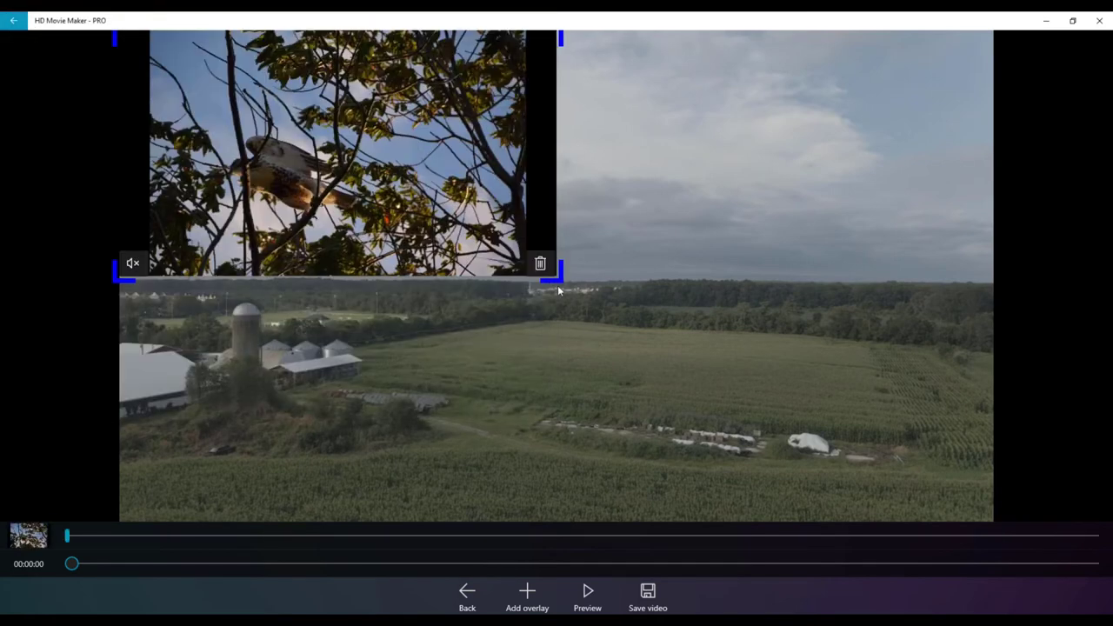
# - Shrink the eagle overlay into a small inset at the upper right and preview the result
pyautogui.moveTo(559, 281); pyautogui.dragTo(487, 244)
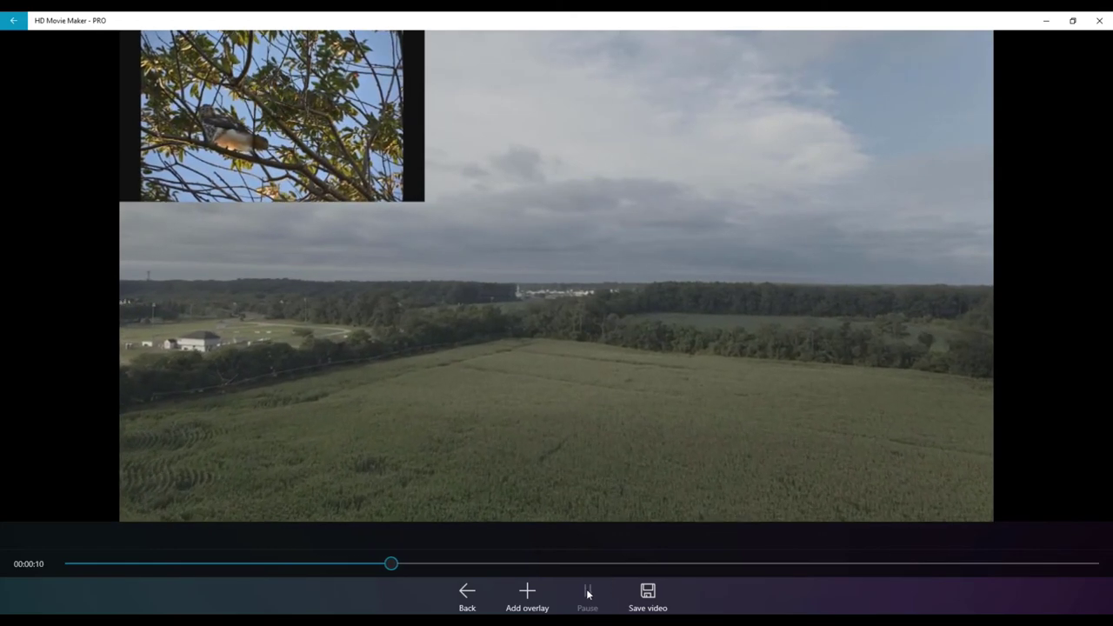
pyautogui.click(588, 594)
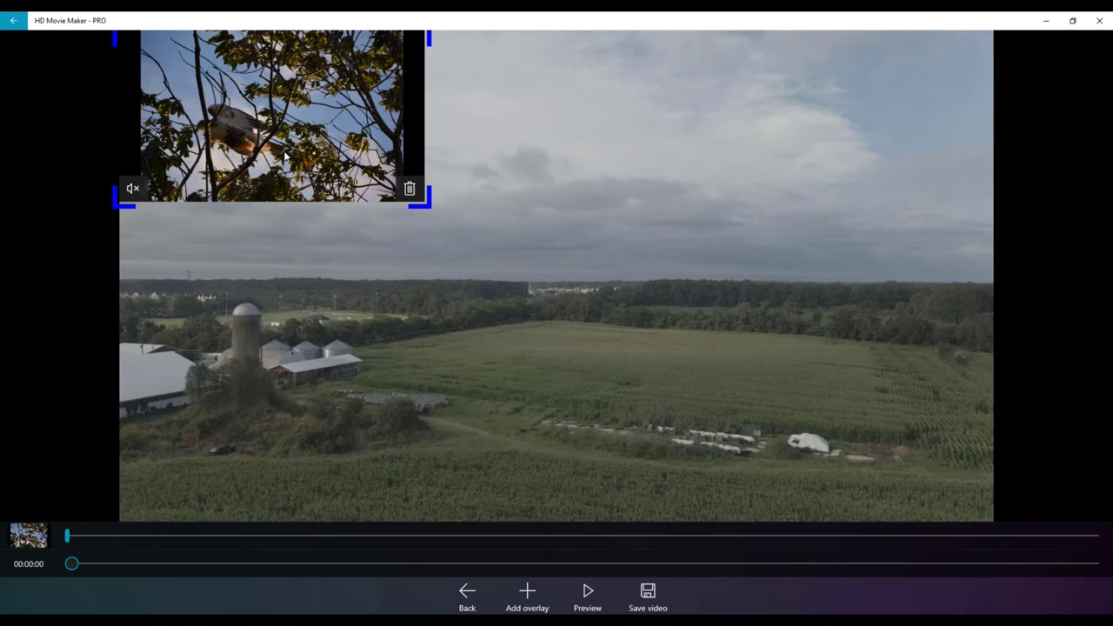
pyautogui.moveTo(285, 155); pyautogui.dragTo(842, 251)
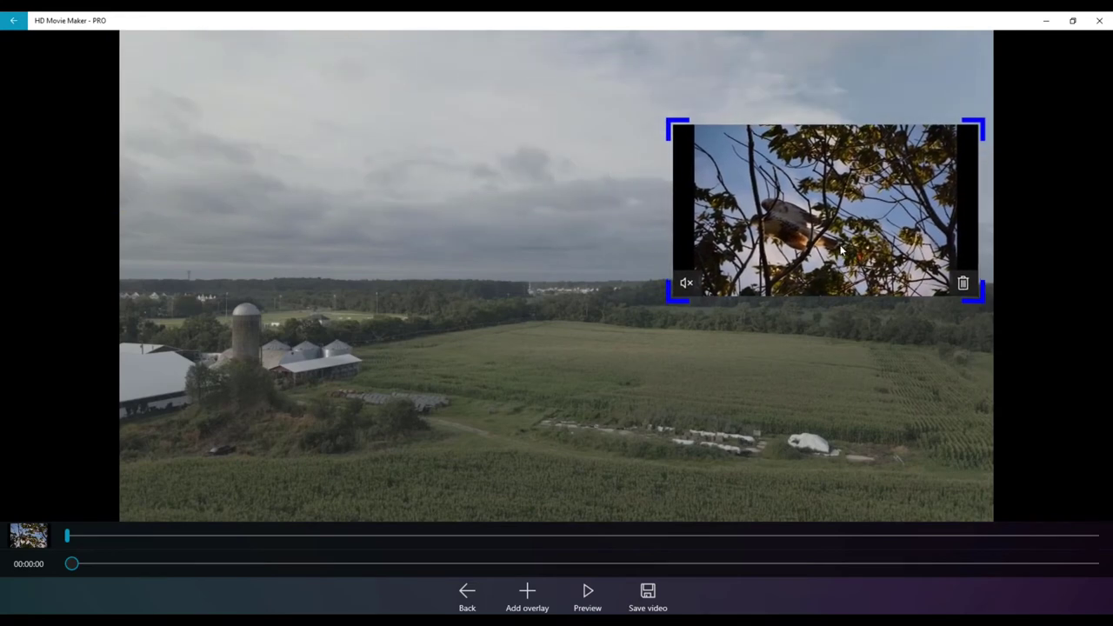
pyautogui.click(587, 595)
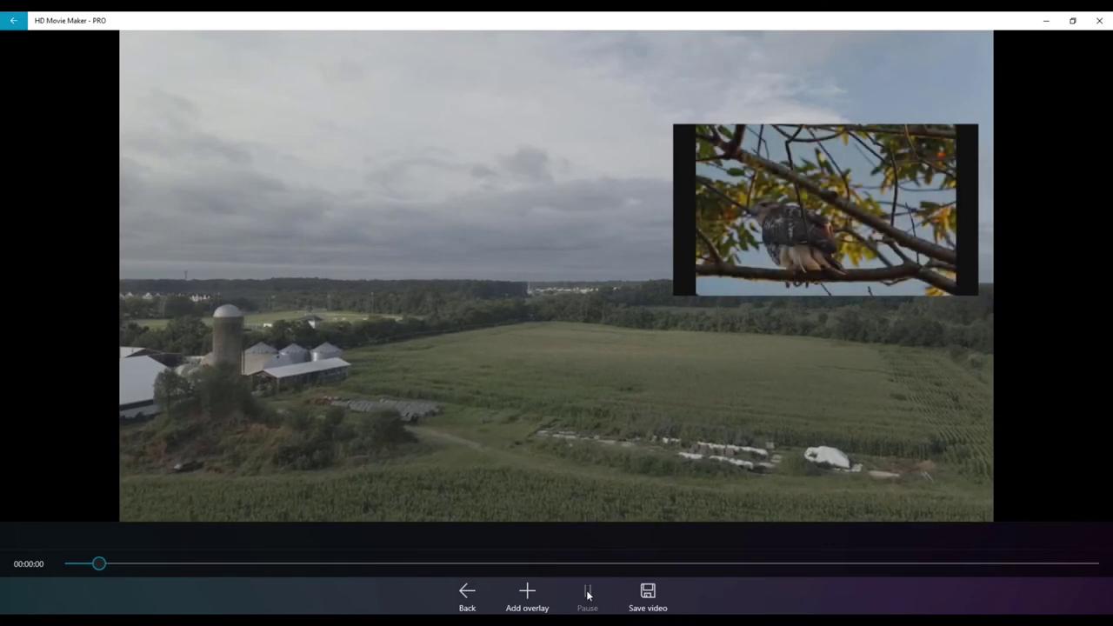
pyautogui.click(588, 595)
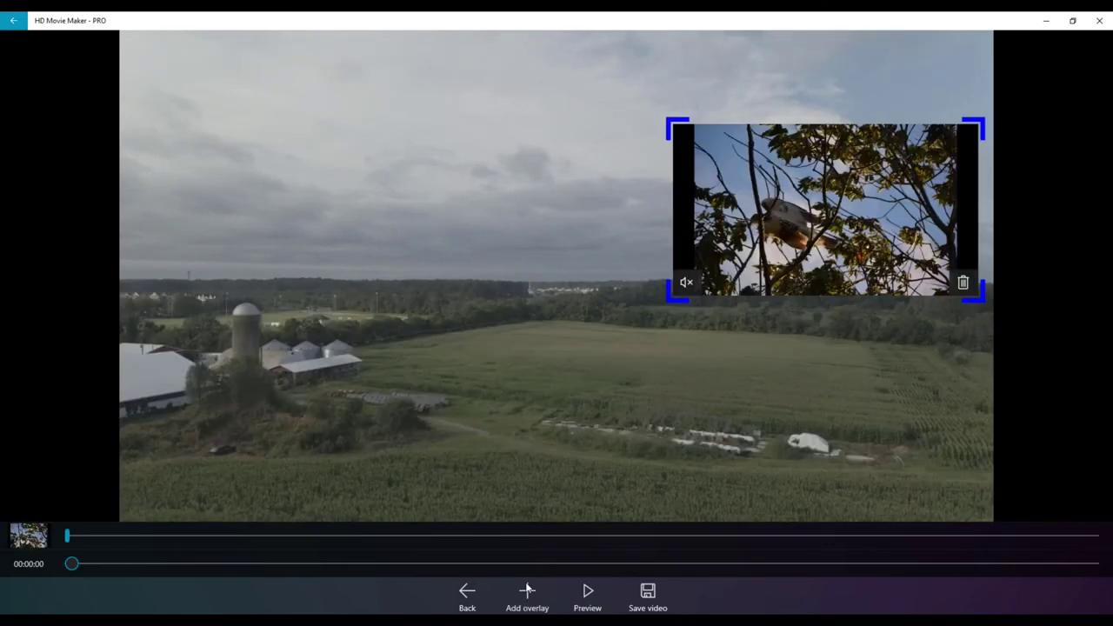
# - Add 2020-08-09 15.28.04.mov as a second overlay, shrink it top-left, and preview both insets
pyautogui.click(525, 596)
pyautogui.click(205, 230)
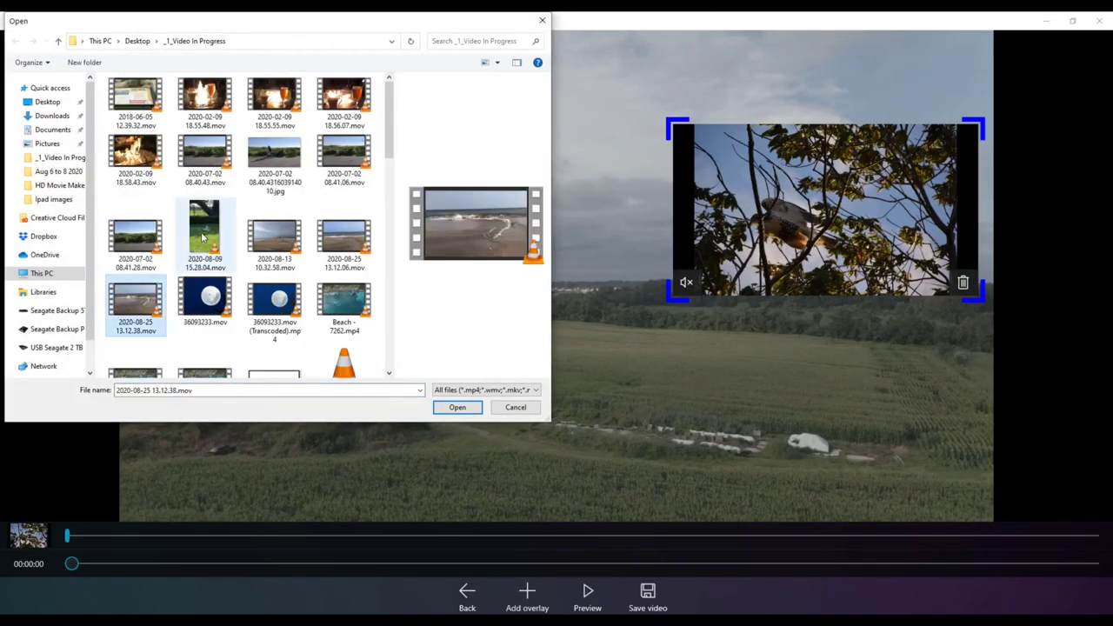
pyautogui.click(458, 407)
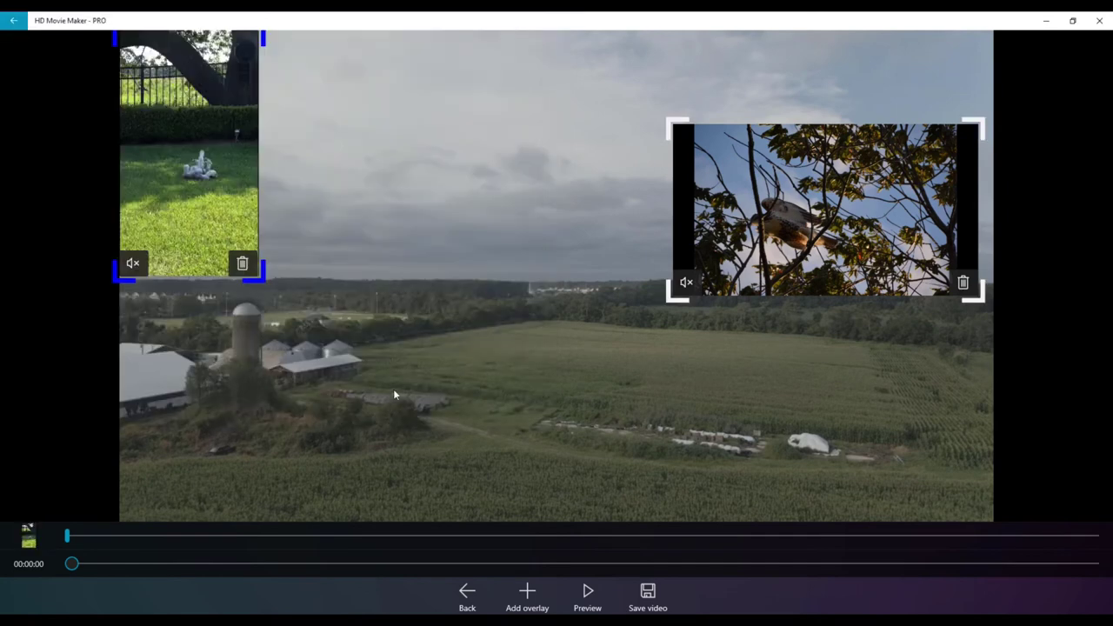
pyautogui.moveTo(264, 279); pyautogui.dragTo(249, 252)
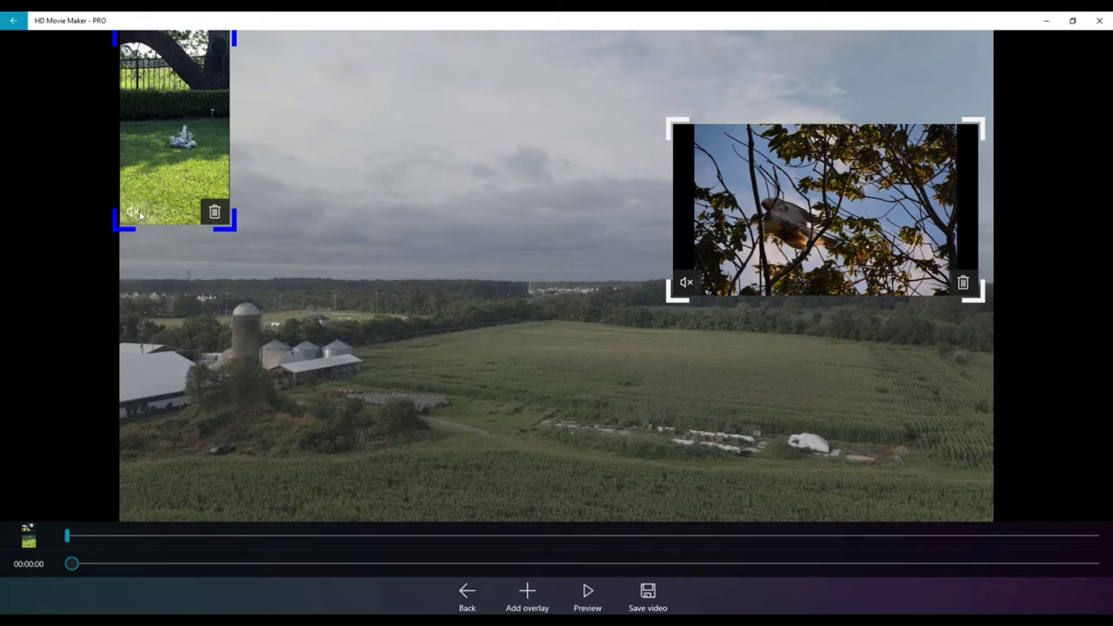
pyautogui.click(588, 595)
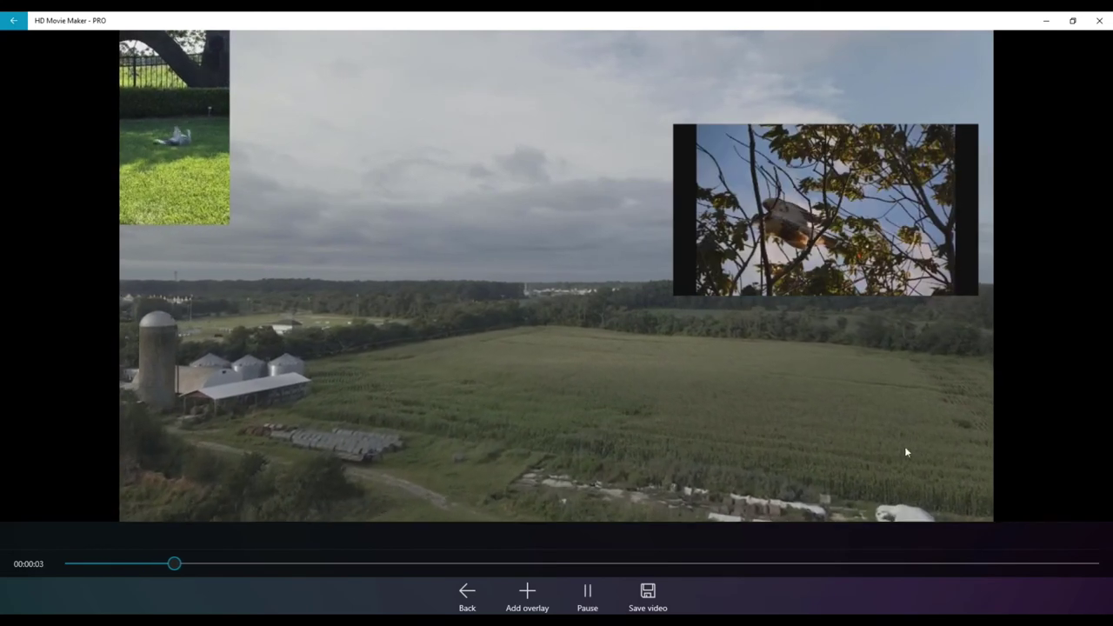
# - Delete the grass inset and render the eagle-inset field video as Full HD MP4
pyautogui.click(464, 439)
pyautogui.click(214, 210)
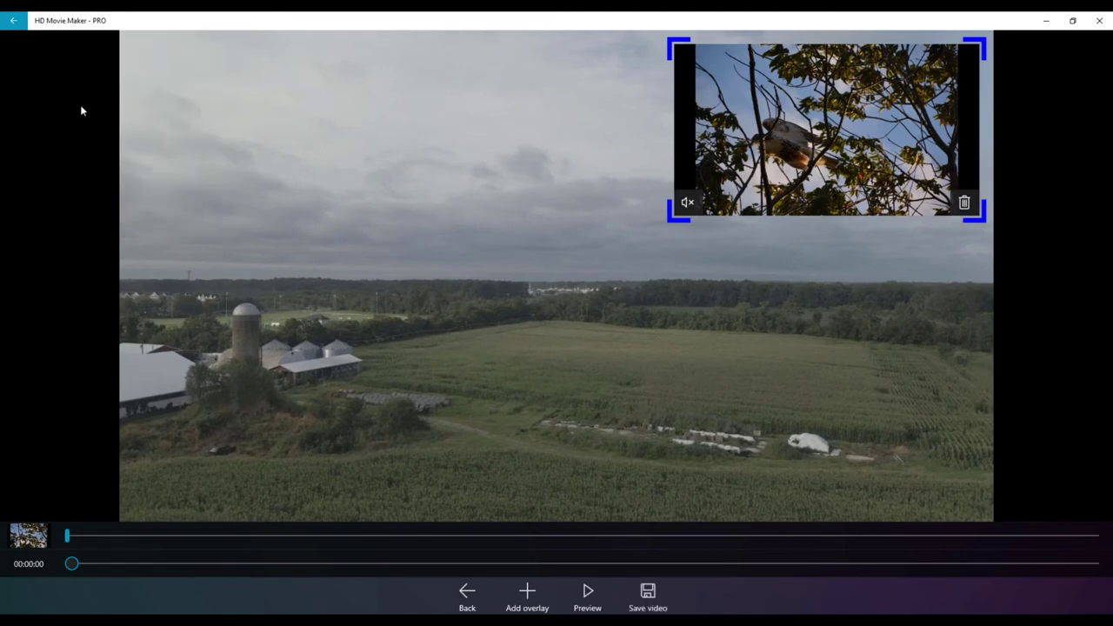
pyautogui.click(634, 608)
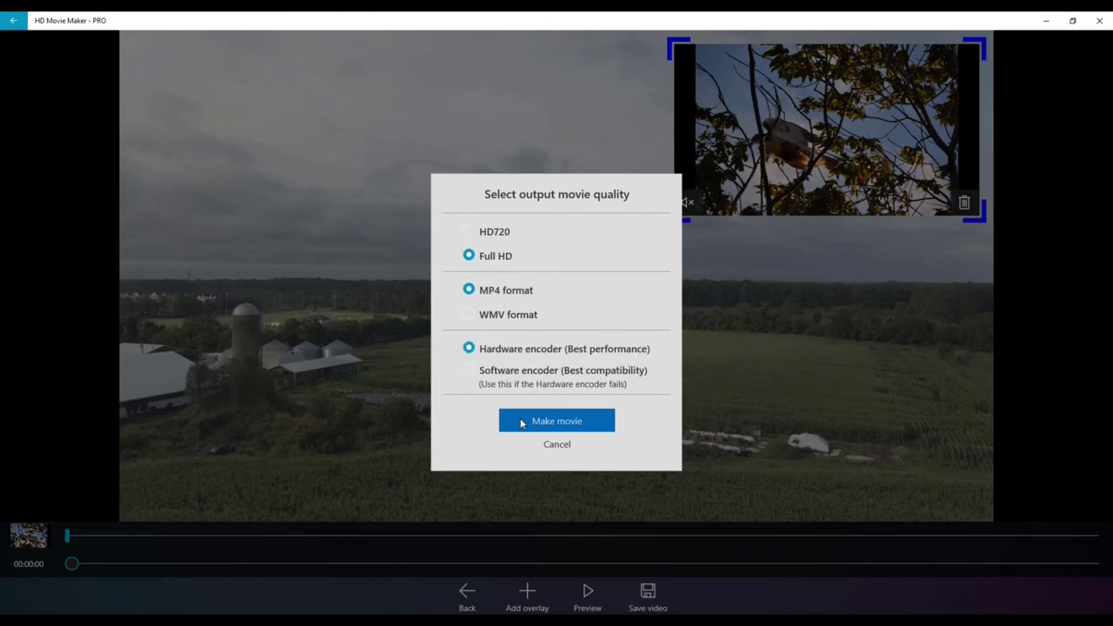
pyautogui.click(556, 421)
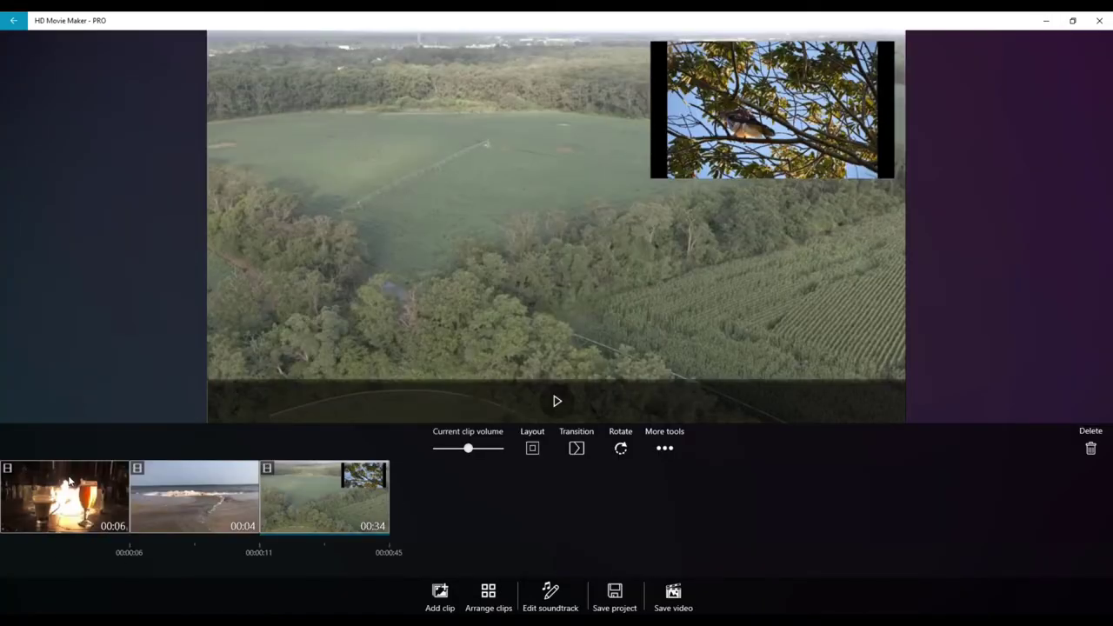
# - Review the fire-pit, beach and farm clips, then set the third farm clip's volume to zero
pyautogui.click(70, 483)
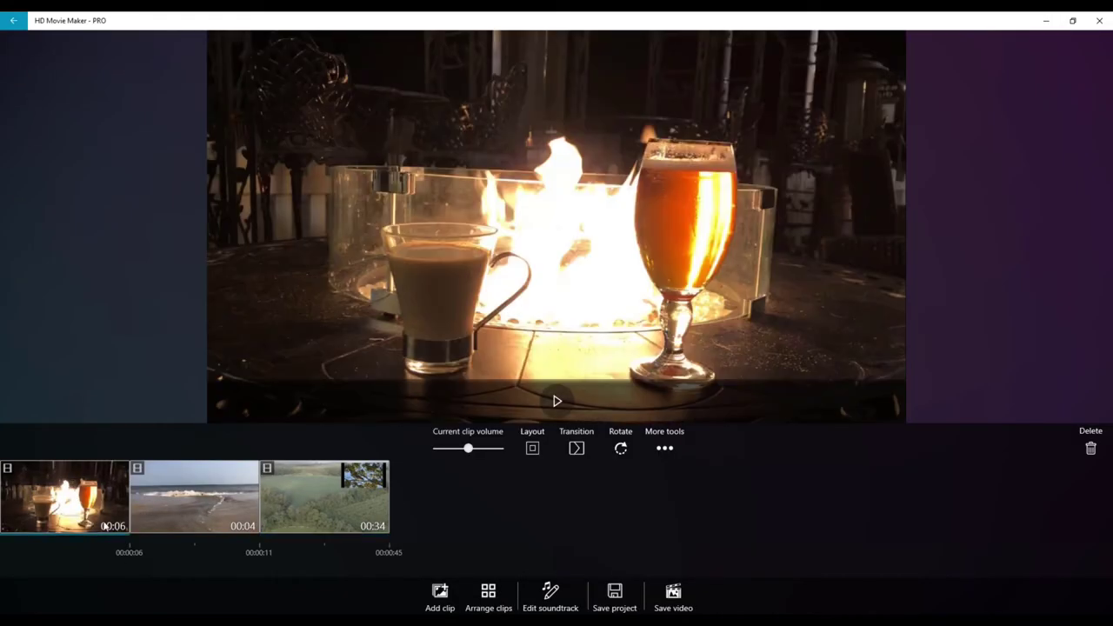
pyautogui.click(193, 525)
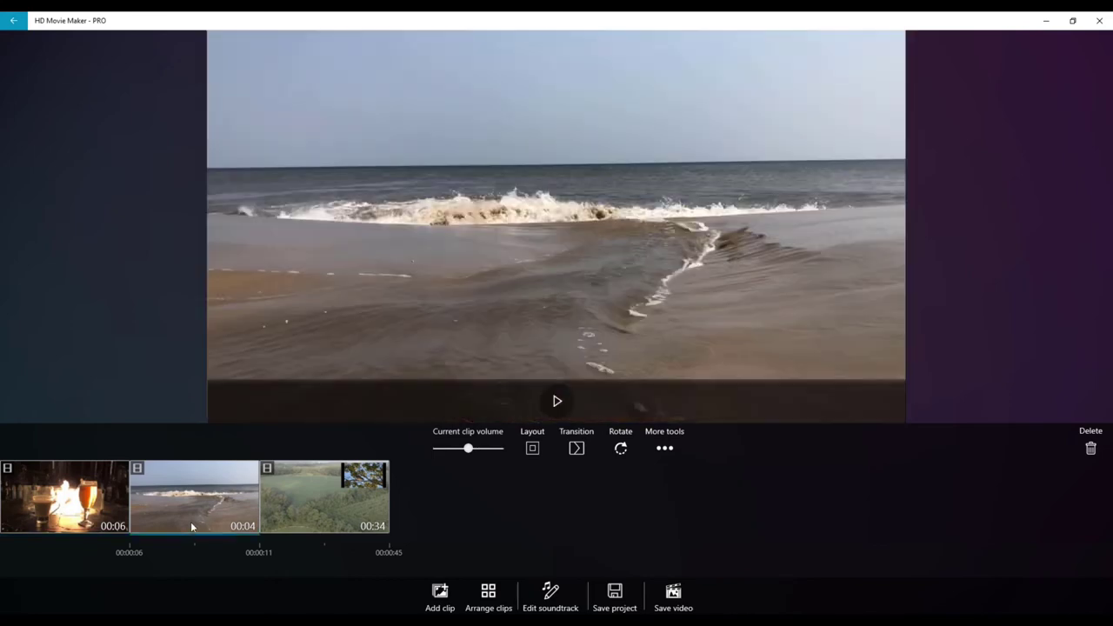
pyautogui.click(333, 504)
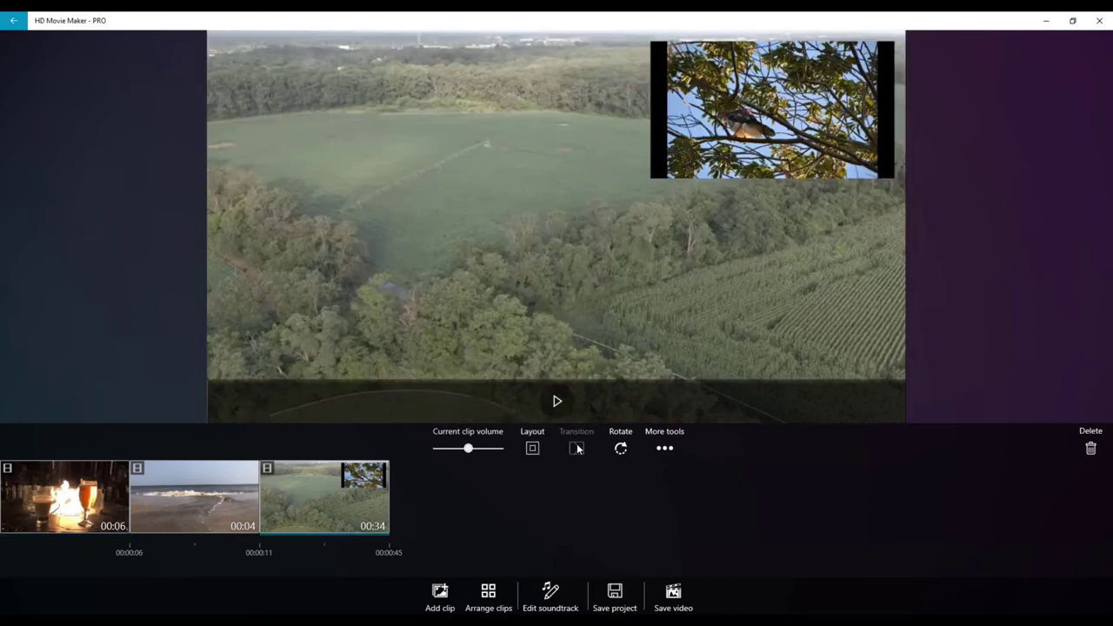
pyautogui.moveTo(468, 450); pyautogui.dragTo(438, 450)
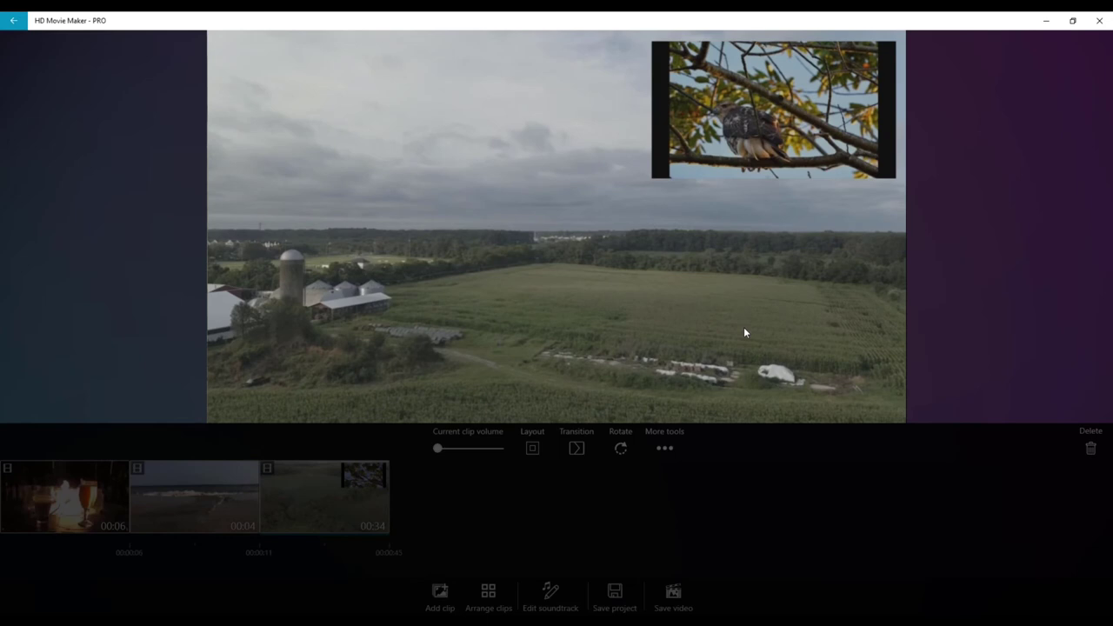